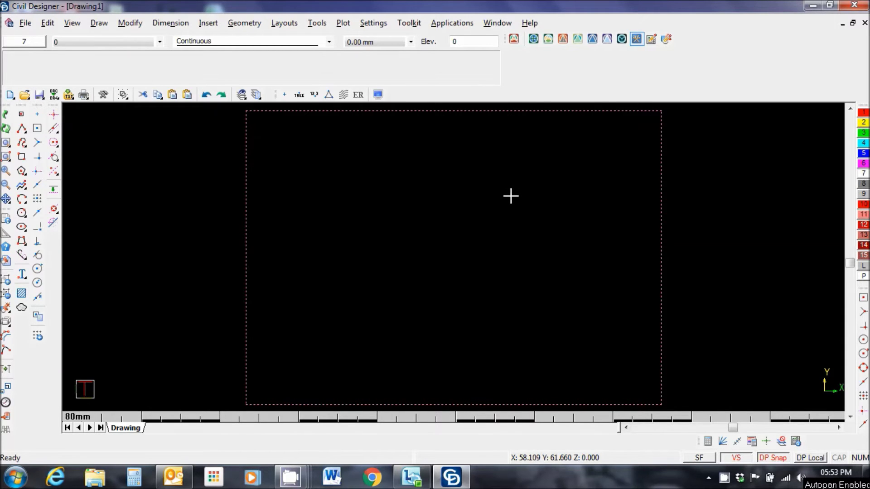
Open the drawing design_small.dwg.
left_click(25, 24)
left_click(77, 75)
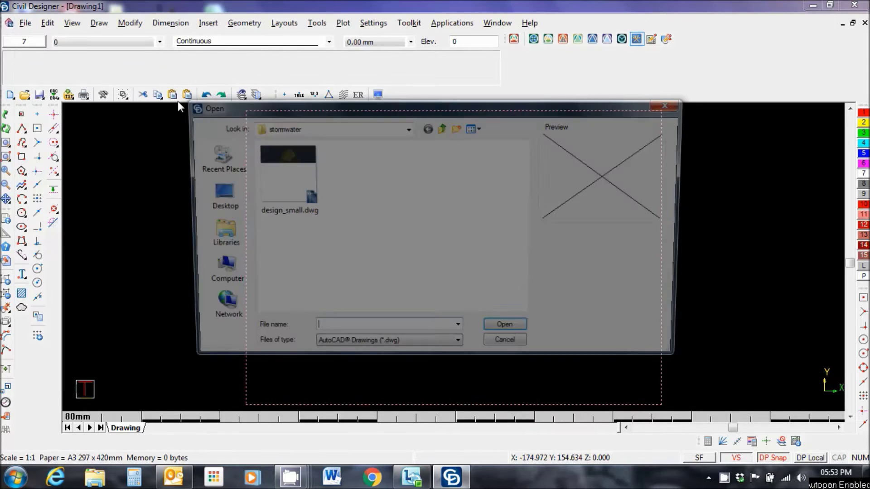
left_click(299, 176)
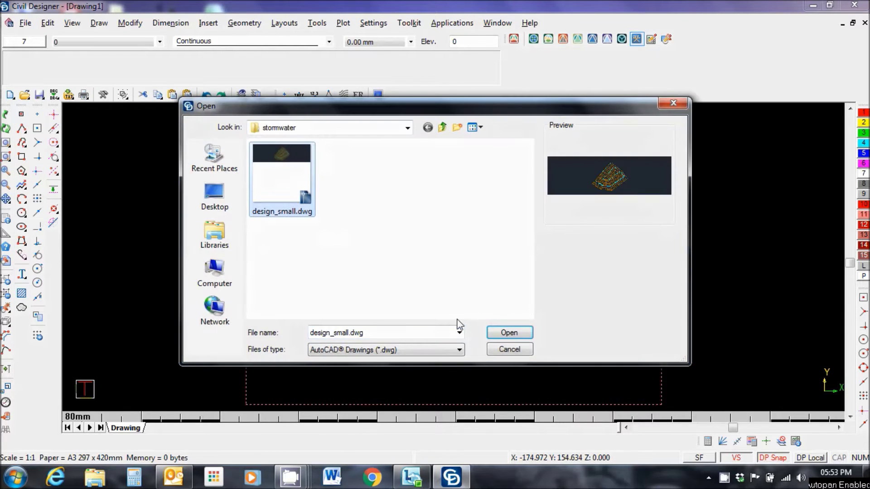
left_click(509, 333)
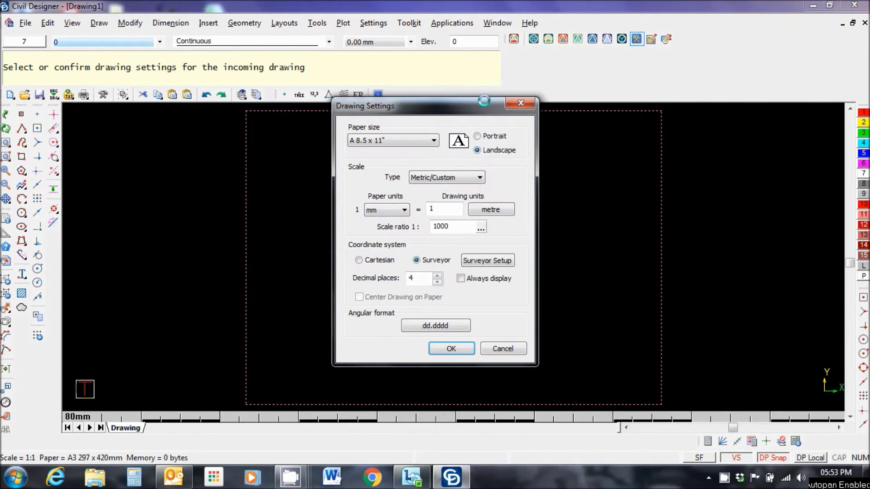
Set the paper size to A0 841 x 1189mm and accept the transformation and font mapping.
left_click(428, 141)
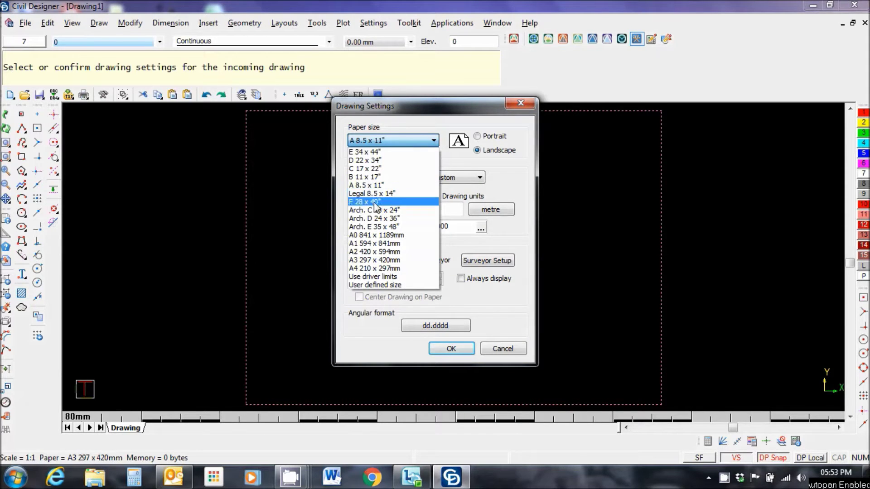
left_click(376, 235)
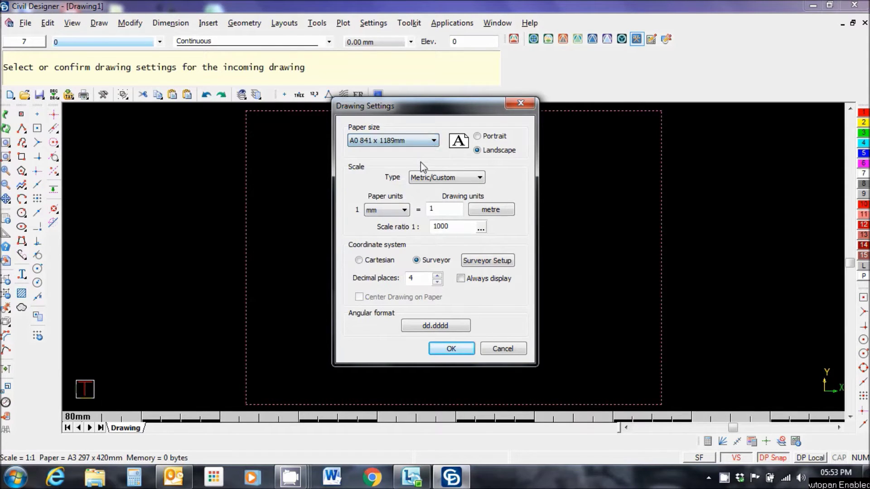
left_click(452, 350)
left_click(446, 293)
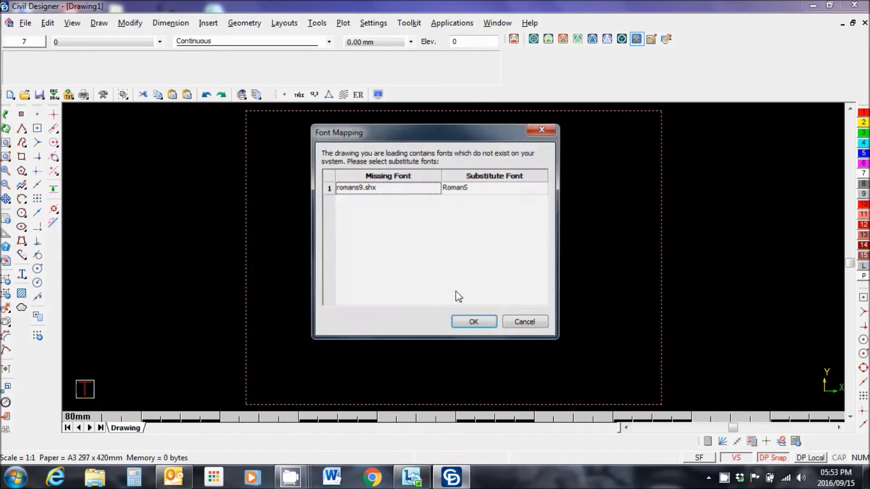
left_click(471, 323)
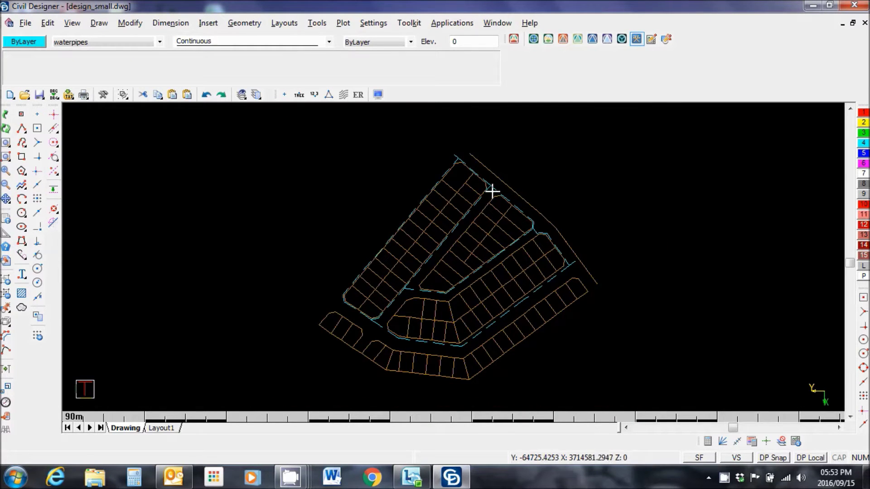
Switch to water mode and link the Addo.dt7 terrain in the project settings.
left_click(607, 40)
left_click(25, 23)
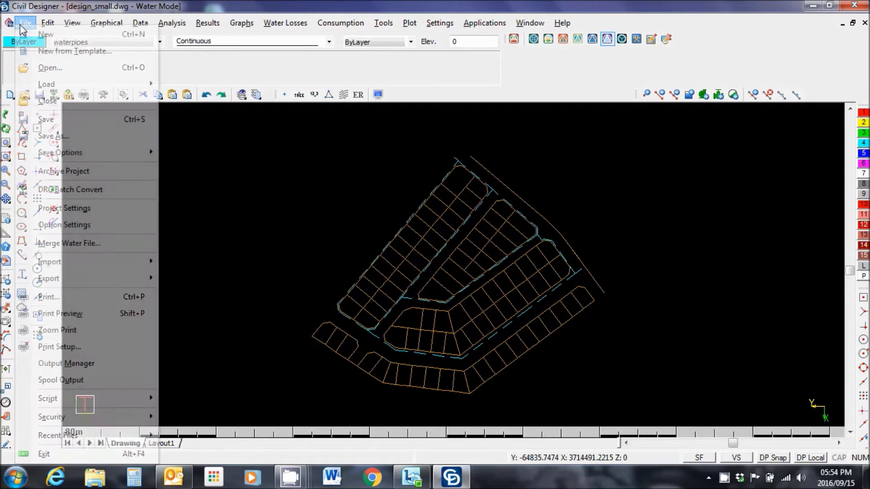
left_click(61, 209)
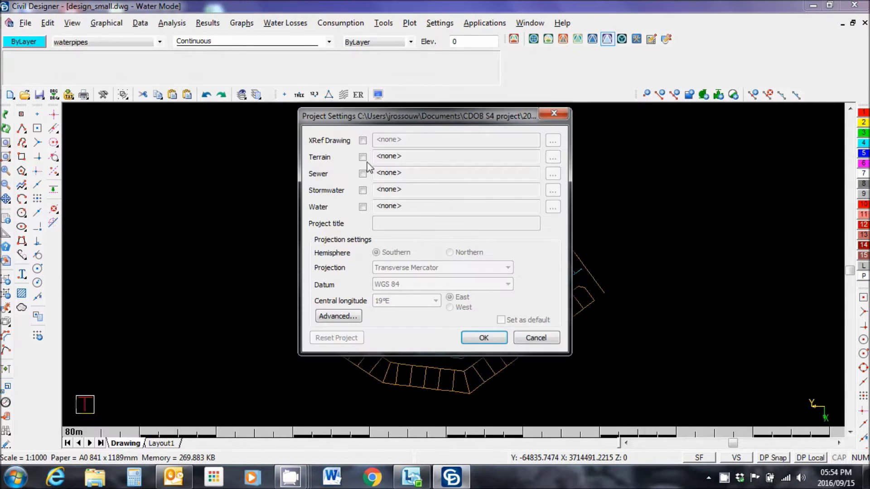
left_click(365, 165)
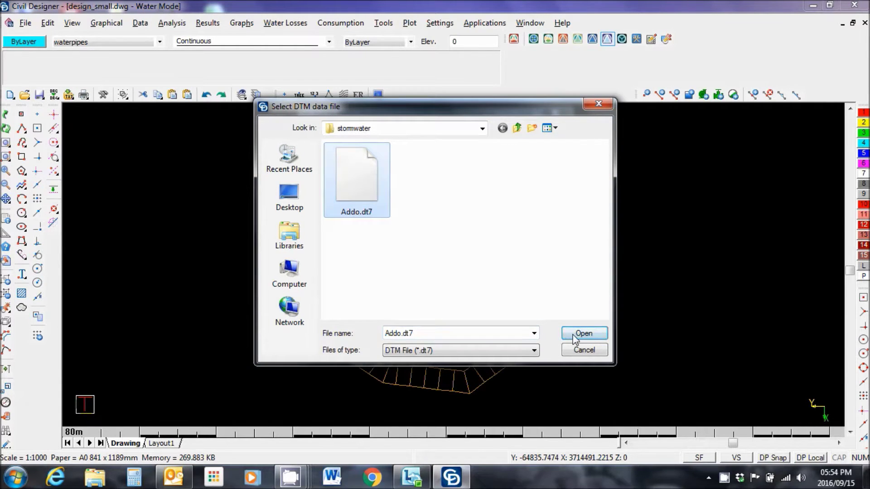
left_click(574, 337)
Link the water 1.wdf water data file to the project and apply the settings.
left_click(364, 208)
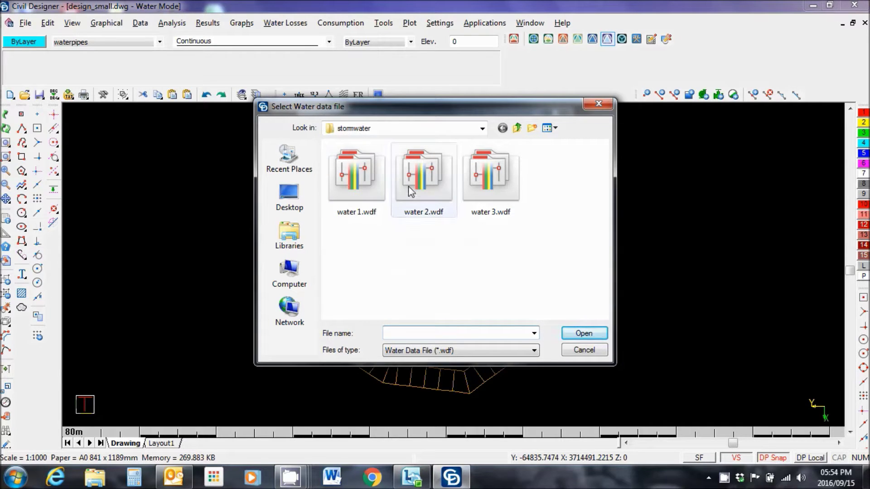
left_click(375, 190)
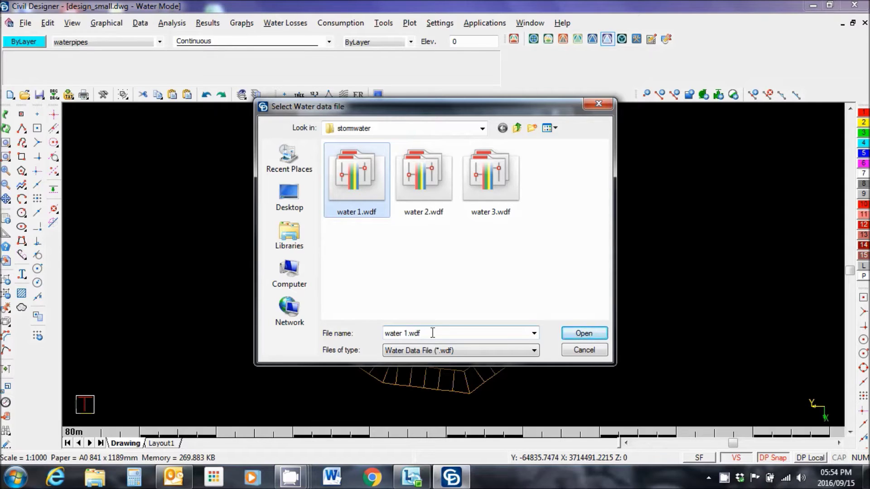
left_click(584, 333)
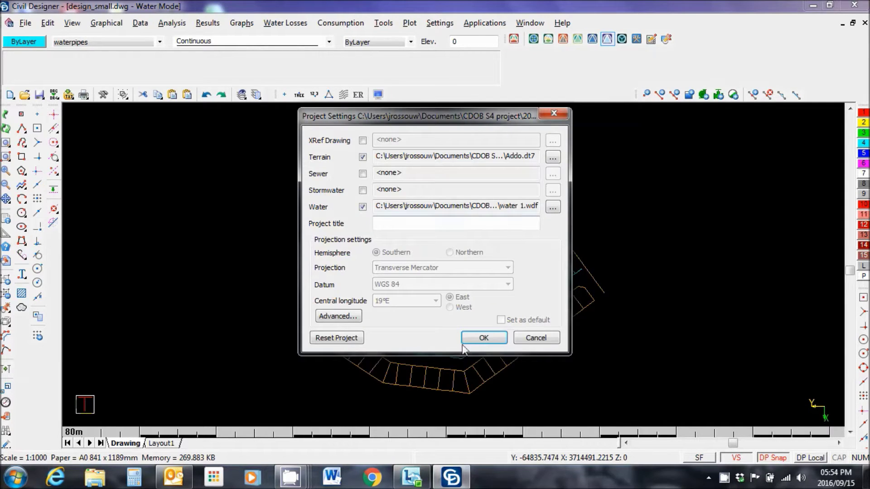
left_click(500, 341)
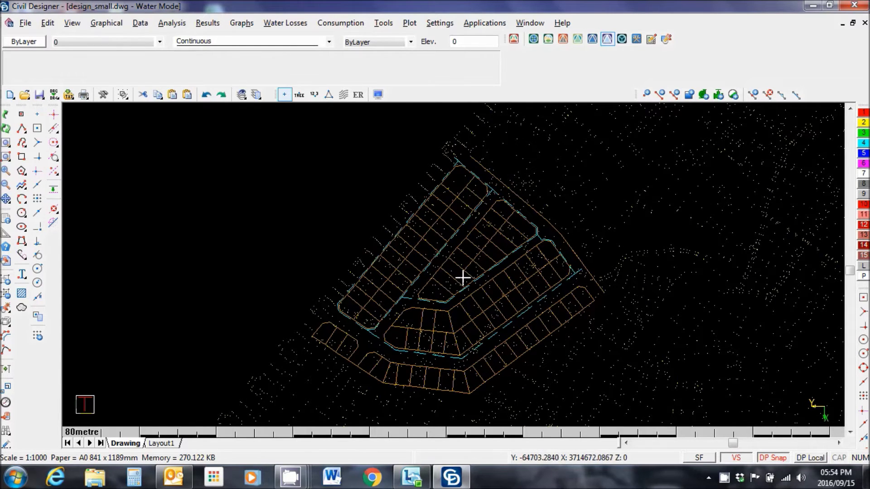
Convert the lines on the waterpipes layer into network pipes with Convert drawing entities.
left_click(25, 23)
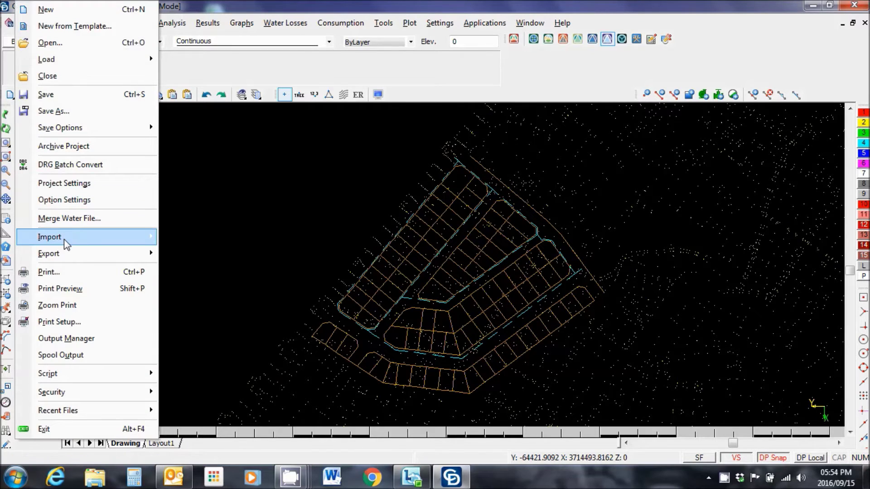
mouse_move(64, 239)
left_click(243, 254)
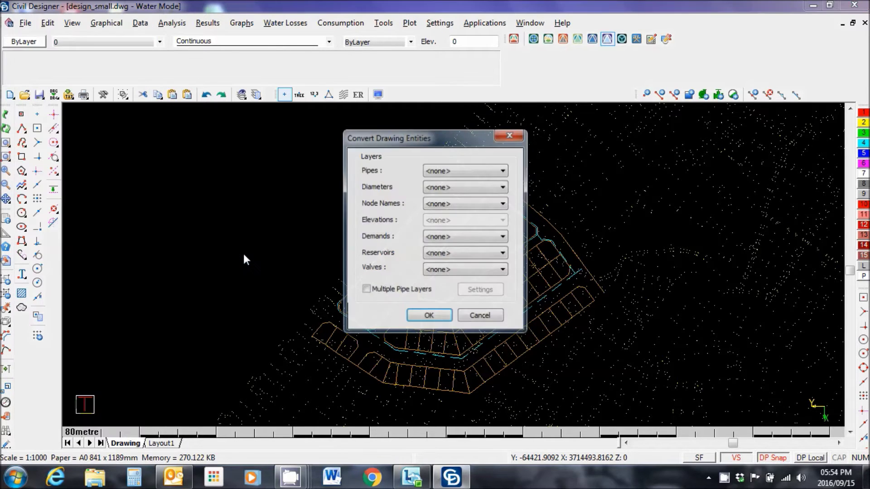
left_click(504, 170)
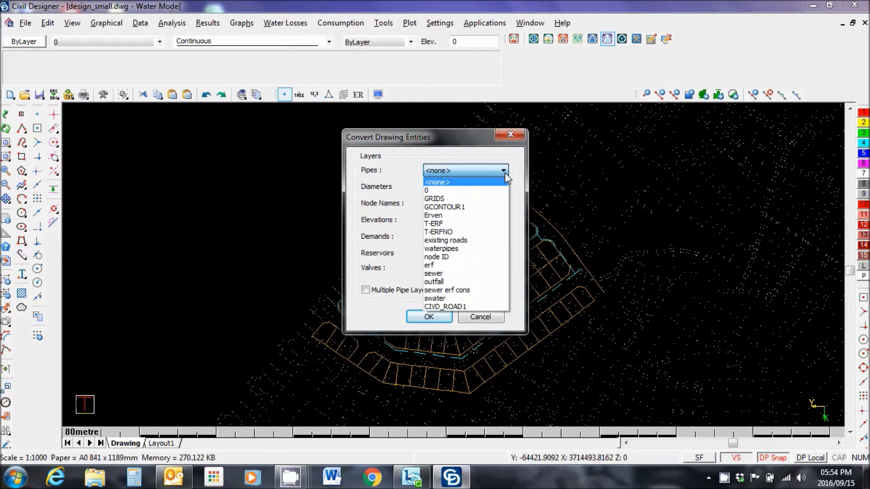
left_click(459, 251)
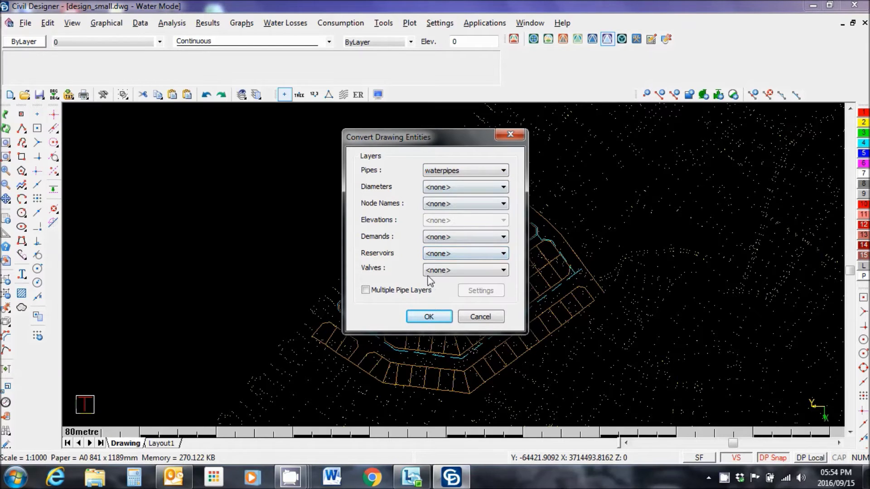
left_click(429, 317)
Zoom in and out on the converted network to inspect the nodes at a pipe junction.
scroll(453, 263, "up", 2)
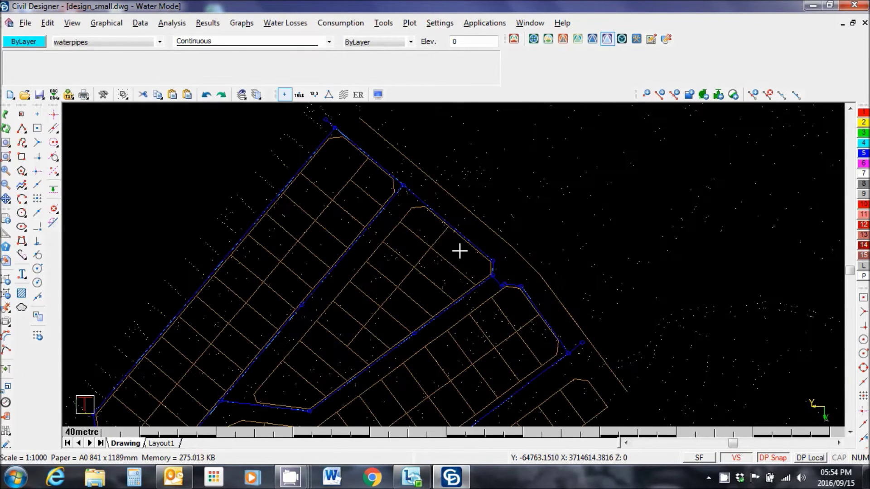
scroll(467, 281, "down", 2)
scroll(453, 265, "up", 2)
scroll(453, 263, "up", 2)
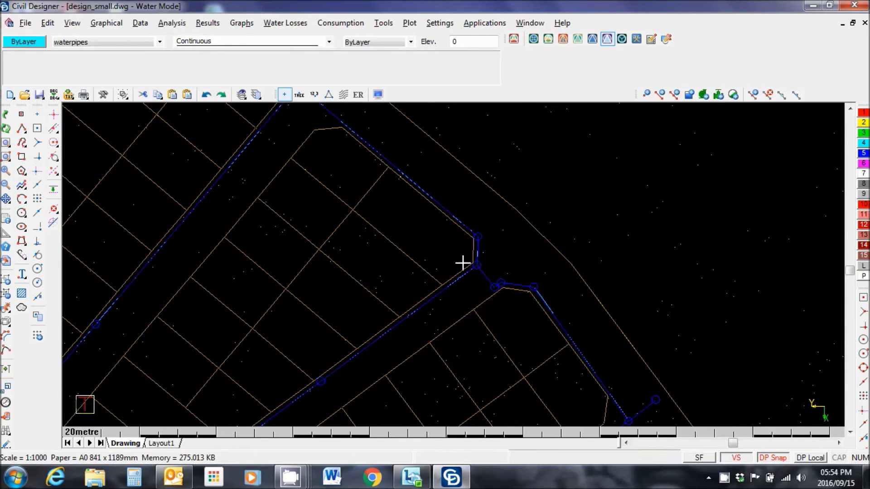
scroll(499, 284, "up", 2)
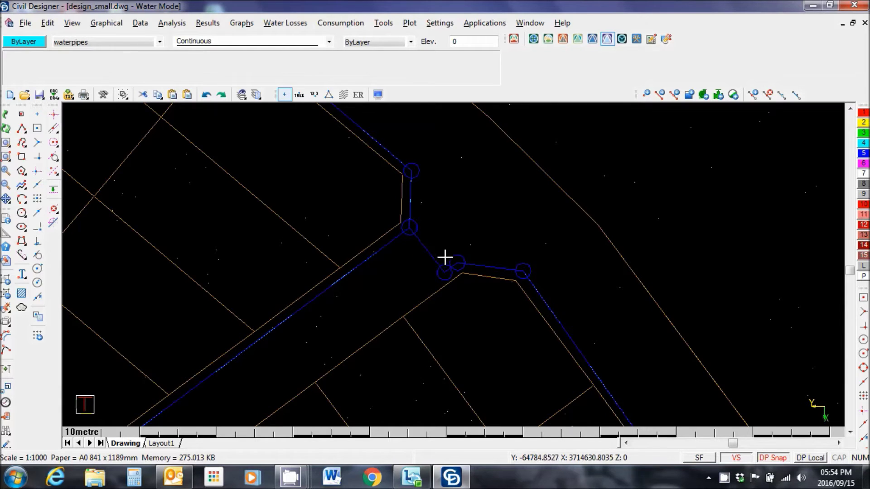
scroll(453, 265, "down", 2)
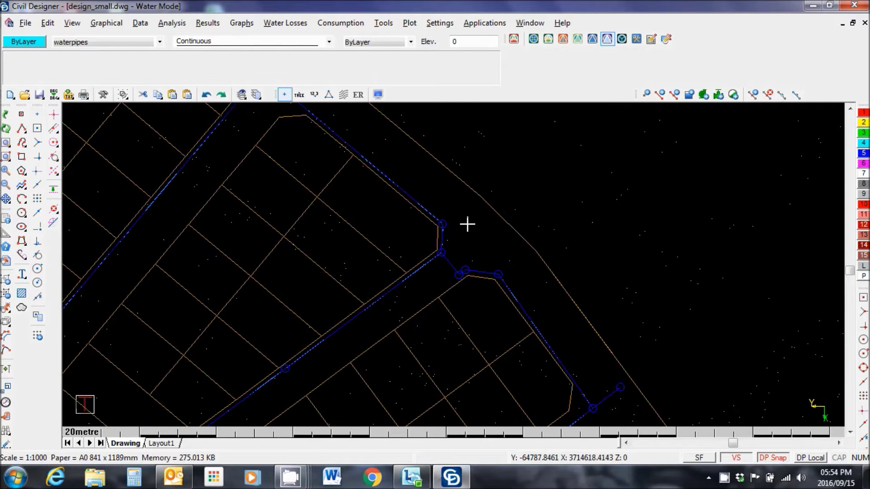
scroll(452, 266, "down", 2)
scroll(452, 266, "down", 2)
scroll(452, 262, "up", 6)
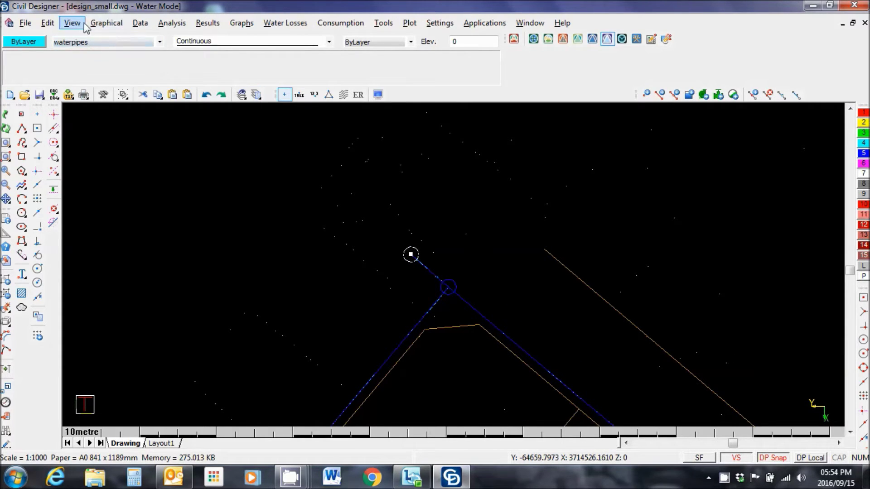
left_click(141, 23)
Make node 13 a Preset Pressure node at 5.8 bar.
left_click(177, 75)
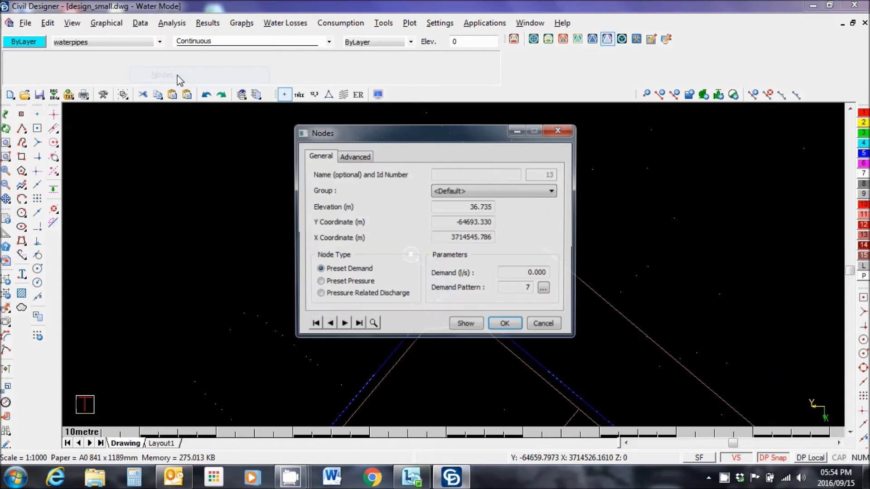
left_click(318, 283)
left_click_drag(525, 275, 559, 277)
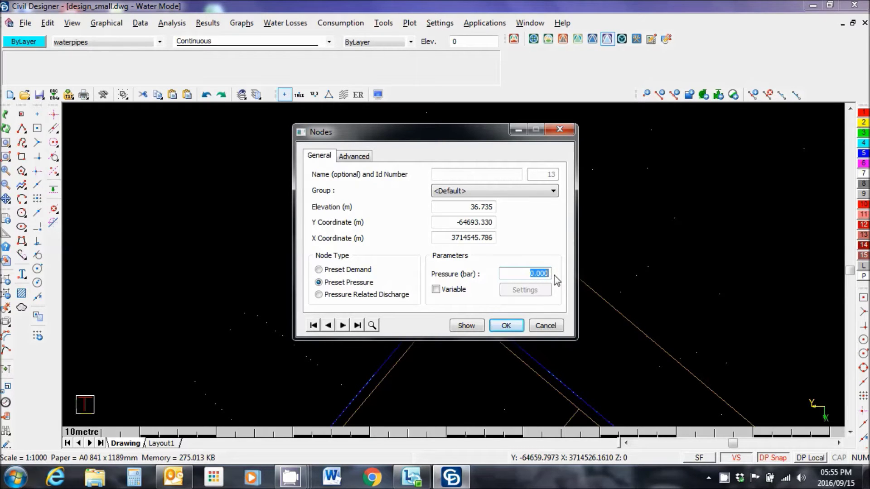
type("5.8")
key("Tab")
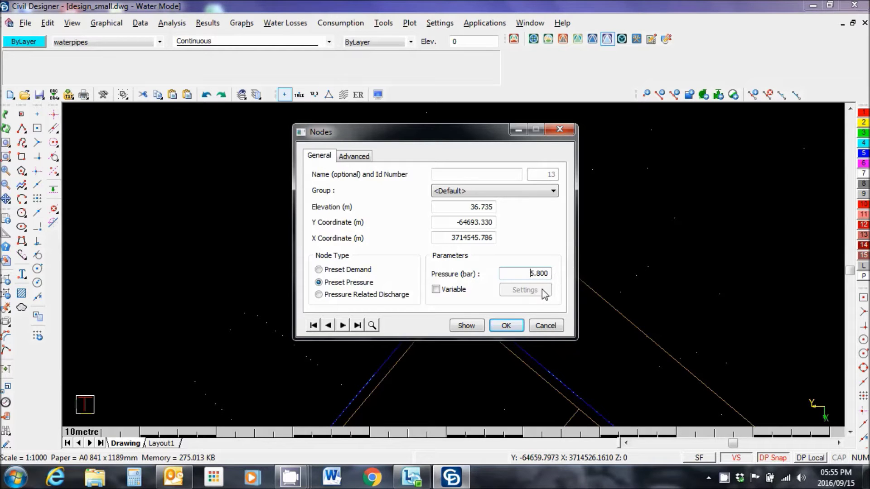
left_click(515, 325)
Set the water node annotation pen to yellow (colour 2) in Display Settings.
scroll(452, 262, "down", 5)
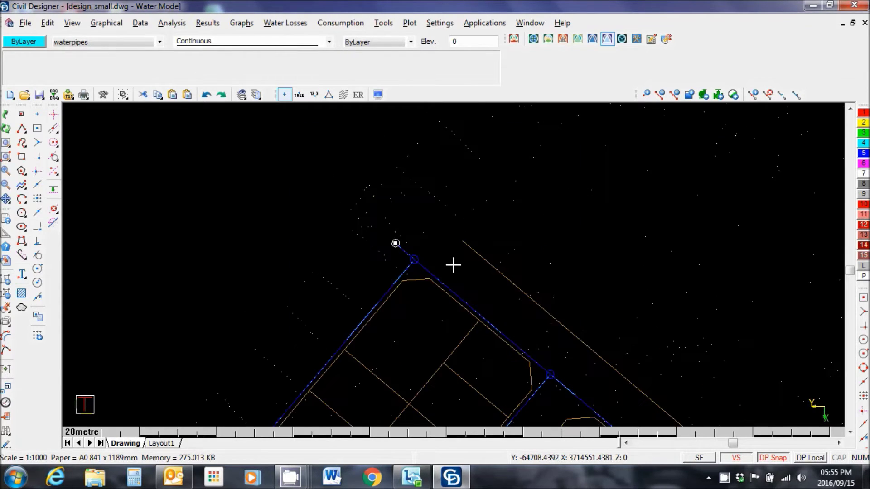
left_click(440, 24)
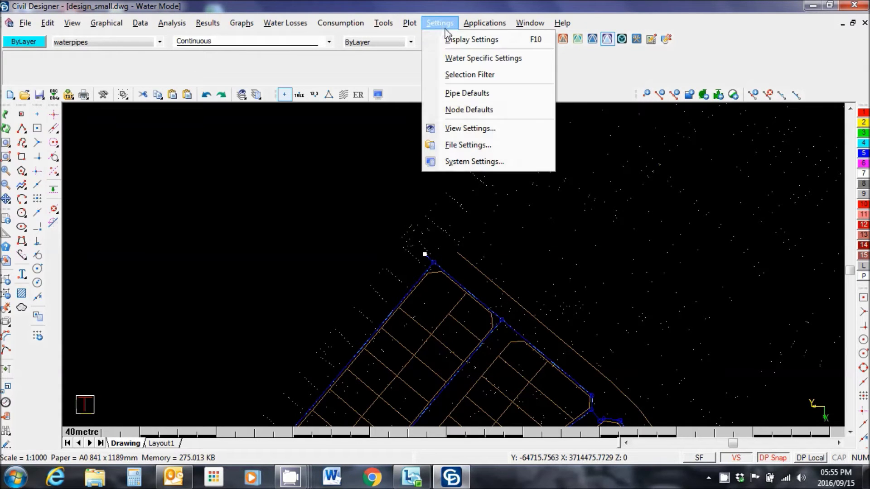
left_click(453, 40)
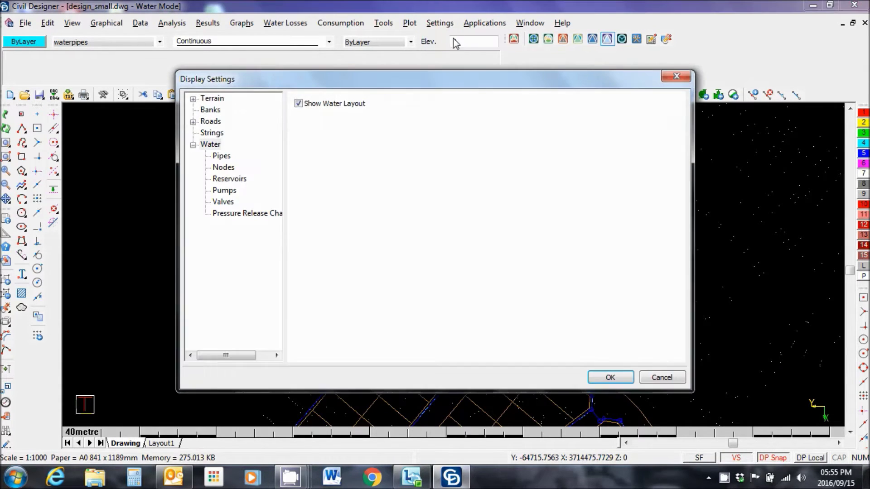
left_click(224, 167)
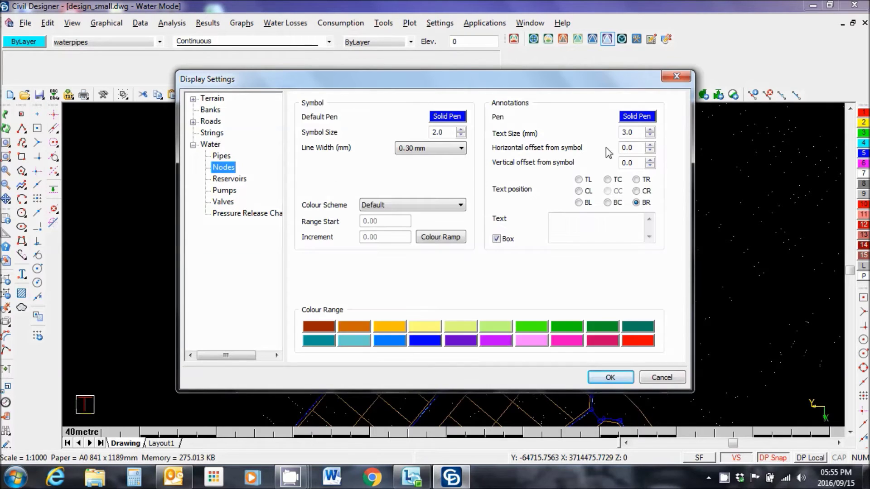
left_click(636, 117)
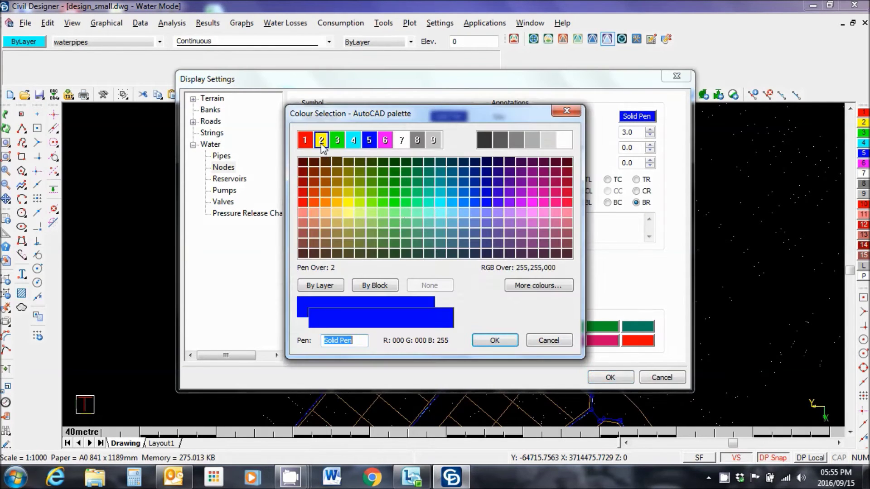
left_click(322, 140)
left_click(494, 341)
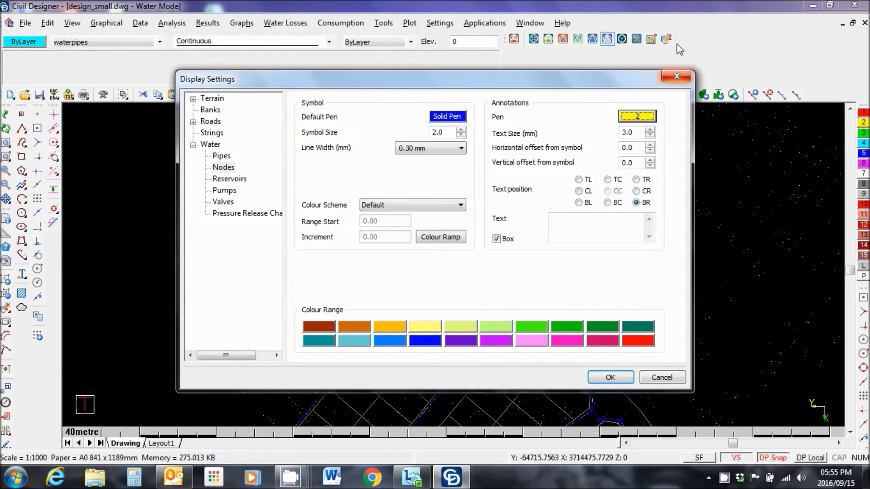
Remove the node label box, place labels top right with {ID} text, and apply.
left_click(497, 239)
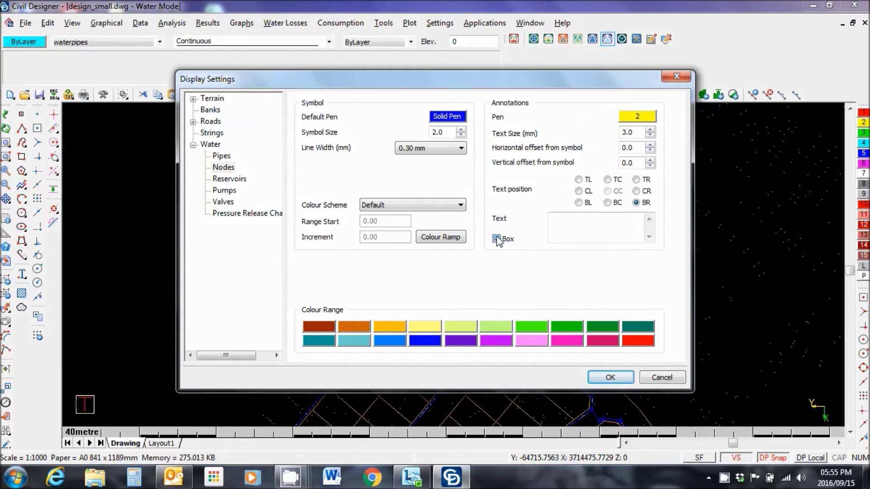
left_click(636, 180)
right_click(572, 227)
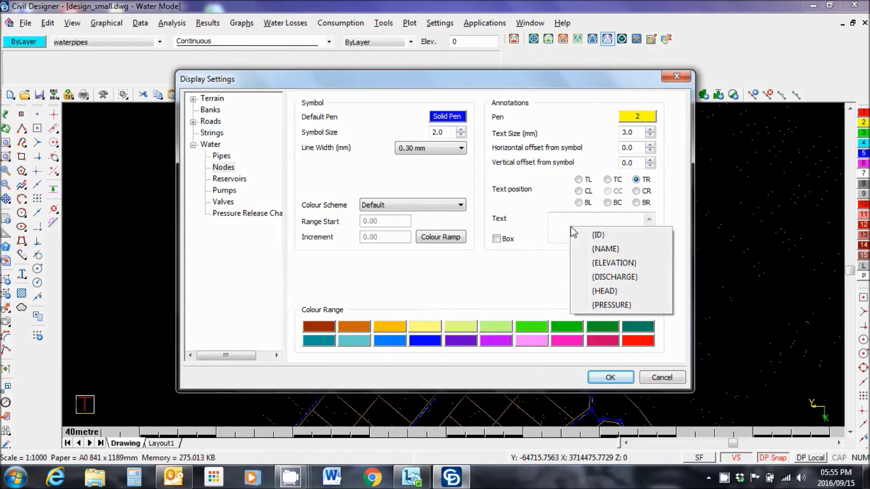
left_click(599, 236)
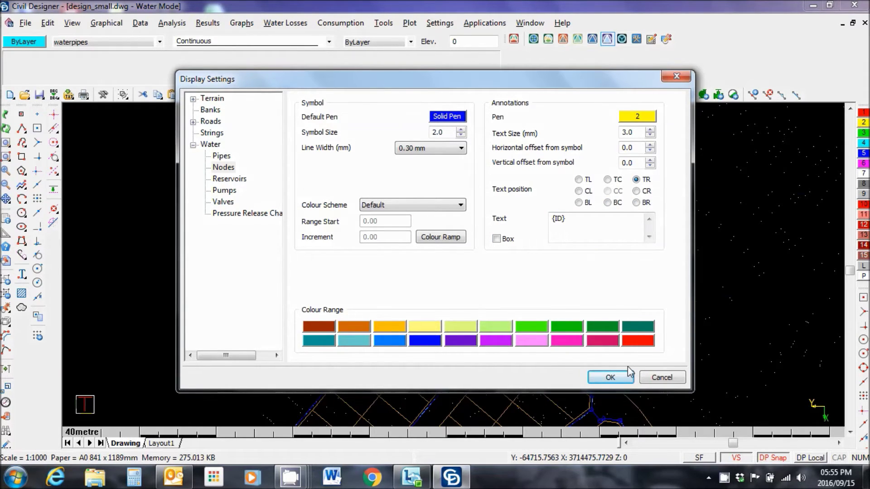
left_click(610, 377)
Zoom around the network to check the yellow node ID labels numbered up to 21.
scroll(501, 243, "down", 4)
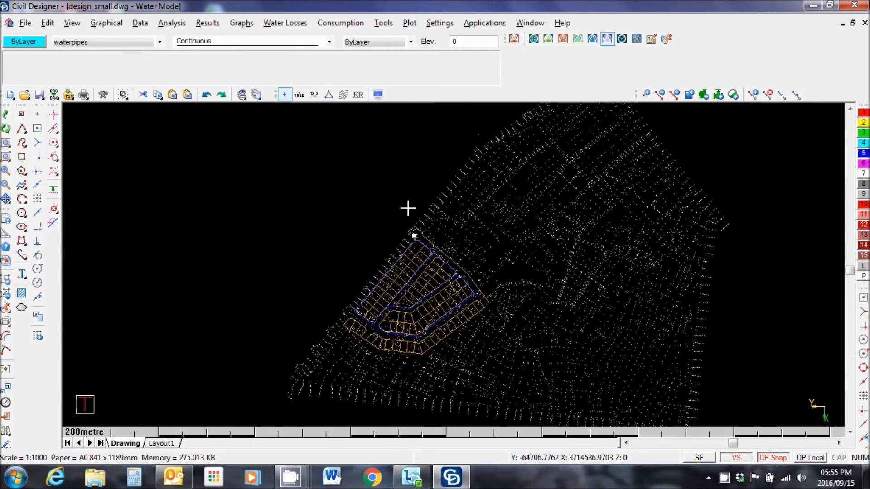
scroll(453, 262, "up", 4)
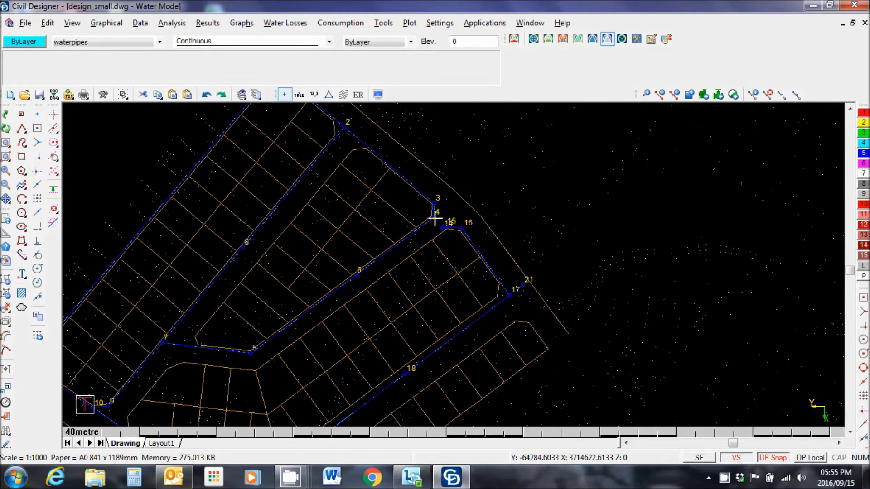
scroll(359, 270, "up", 5)
scroll(453, 272, "down", 3)
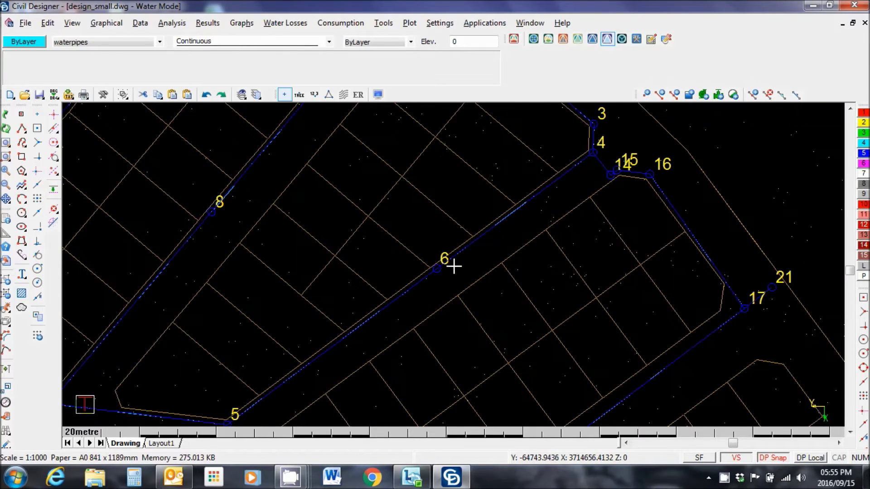
scroll(599, 276, "down", 4)
scroll(390, 224, "up", 4)
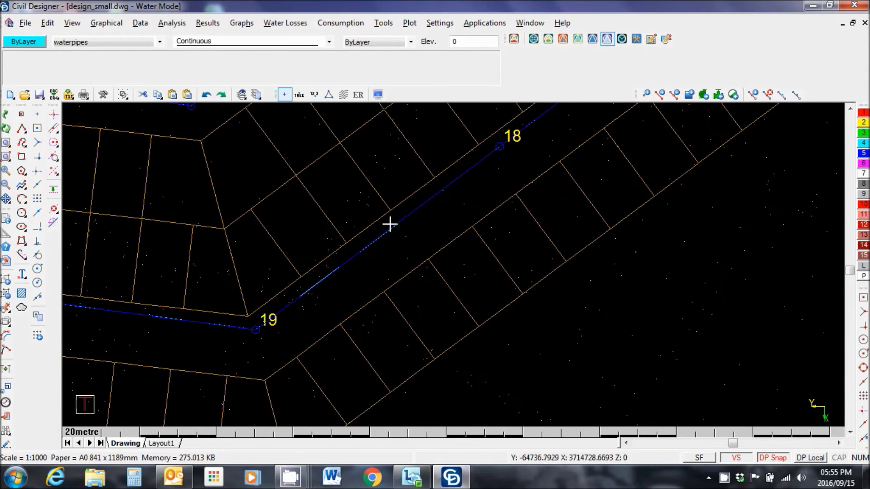
scroll(453, 262, "down", 2)
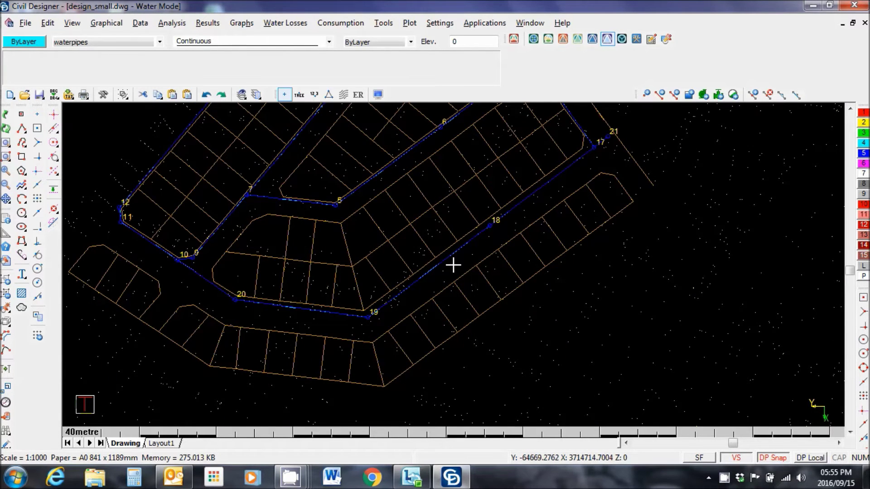
scroll(453, 265, "down", 2)
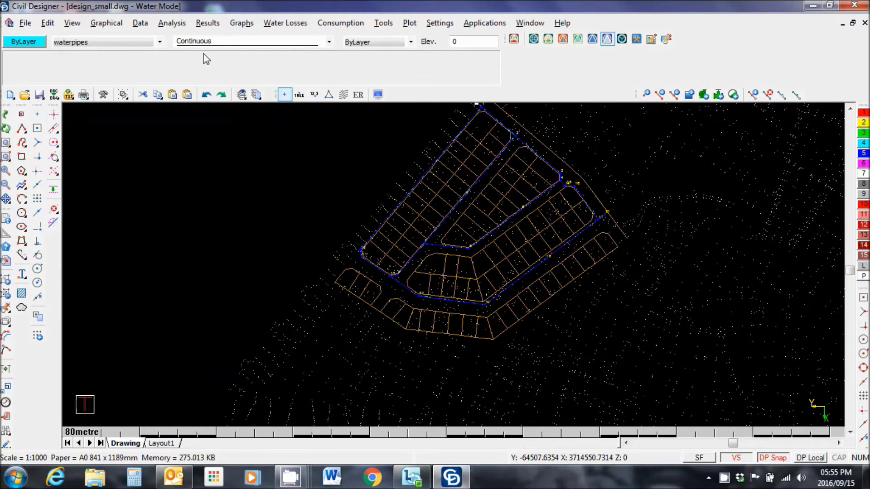
scroll(453, 262, "up", 4)
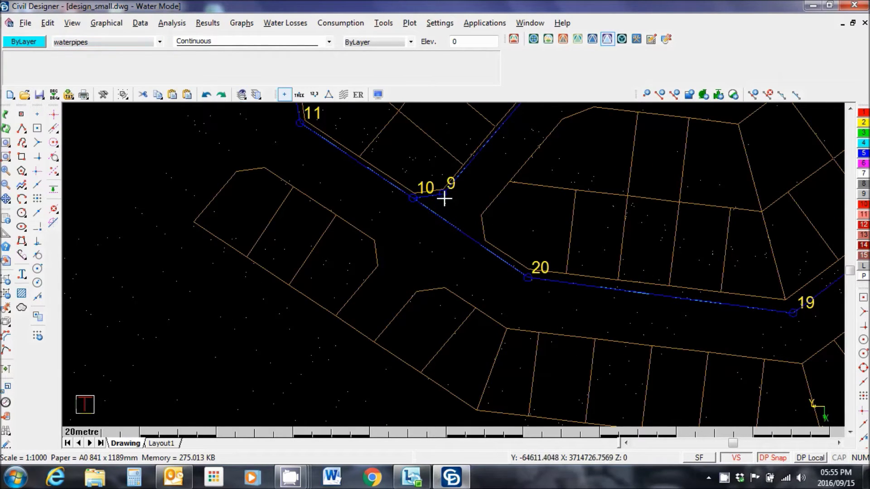
Select node 9 and enter a demand of 0.6 l/s in its node properties.
left_click(443, 195)
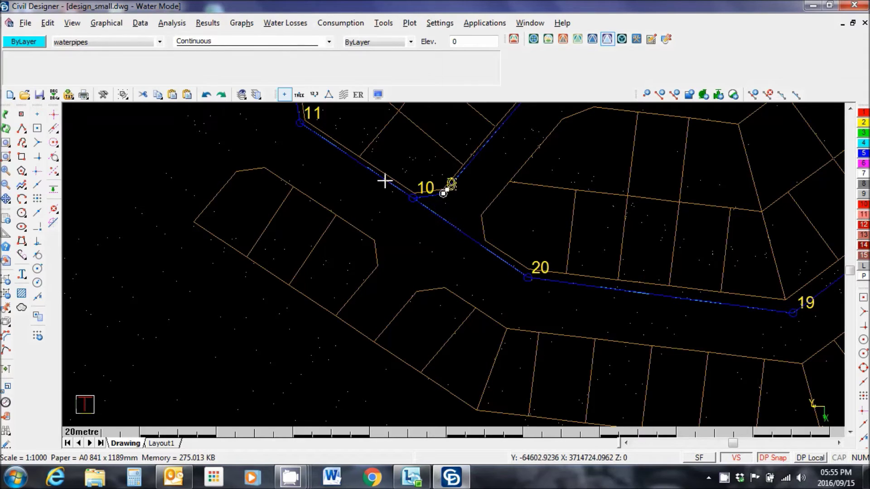
left_click(147, 28)
left_click(156, 74)
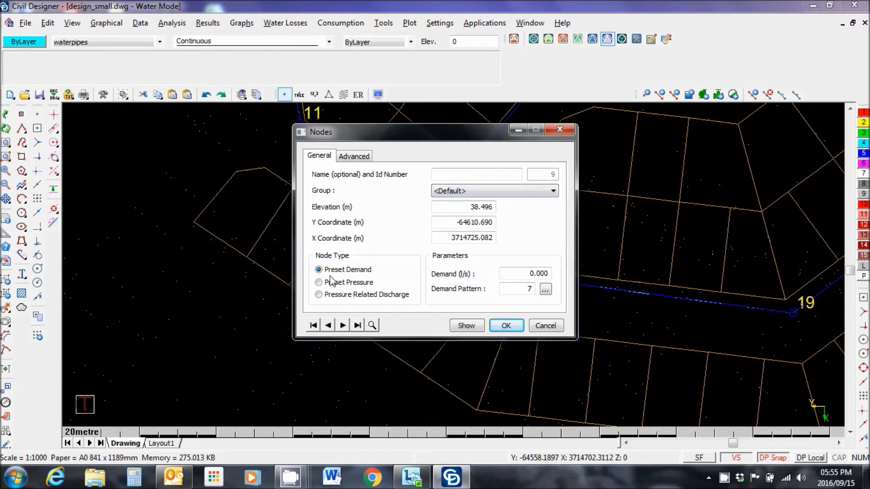
left_click_drag(527, 275, 559, 275)
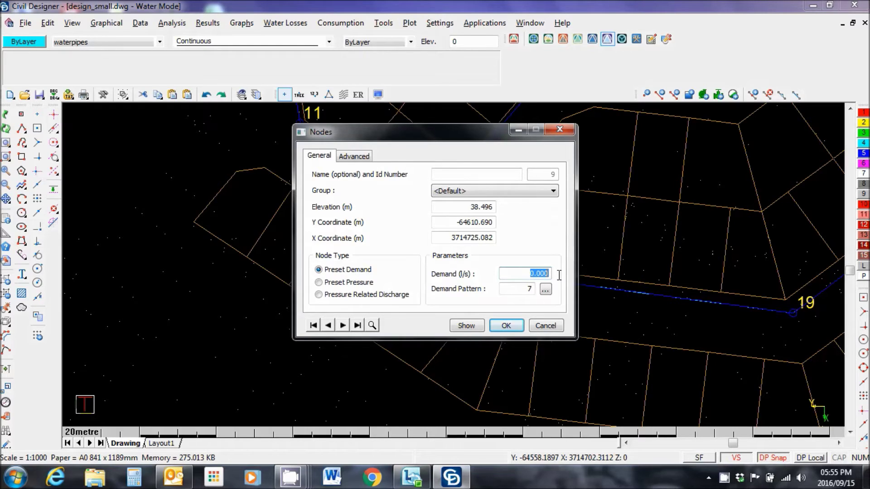
type("0.6")
key("Tab")
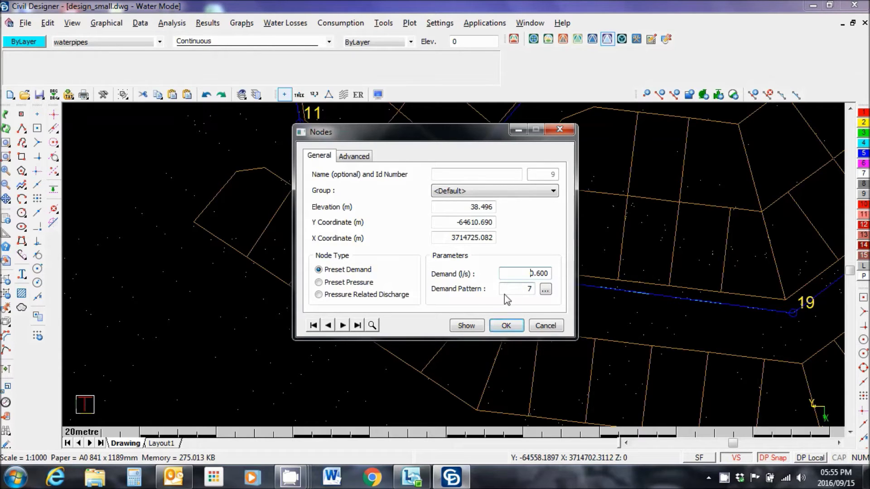
left_click(547, 291)
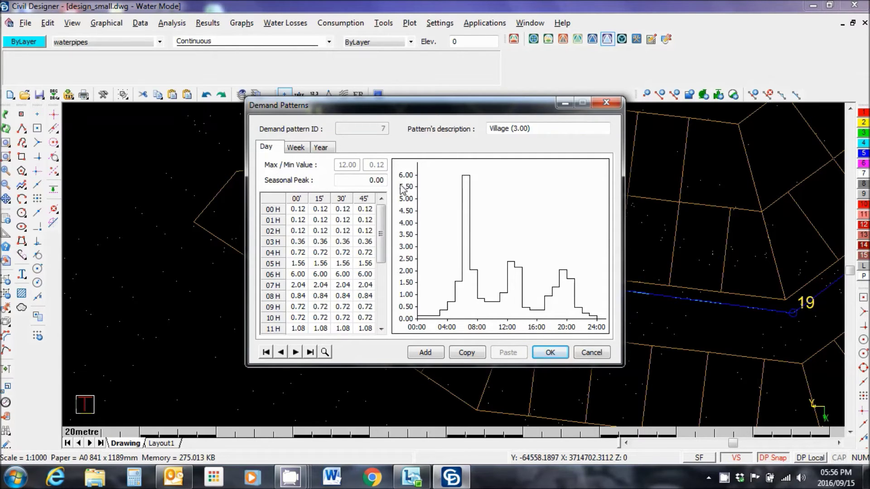
Assign demand pattern 7, Village (3.00), to node 9 and confirm its settings.
left_click(295, 352)
left_click(295, 353)
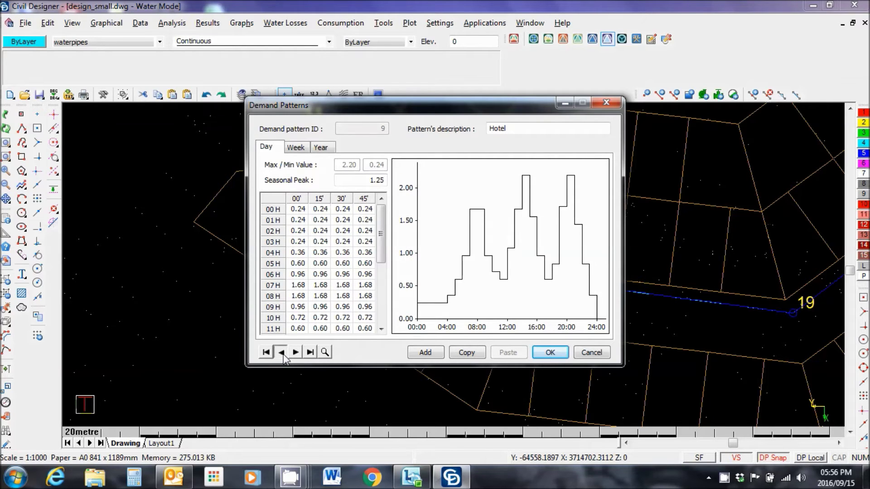
left_click(282, 353)
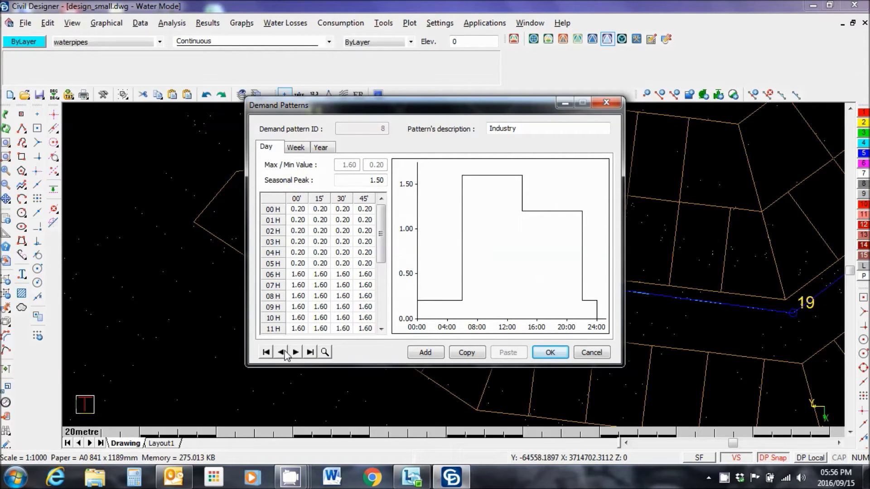
left_click(282, 352)
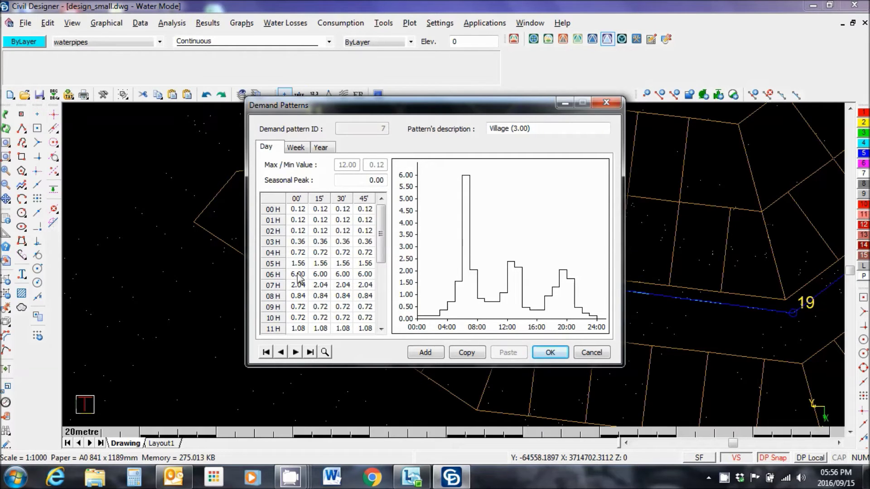
left_click(550, 353)
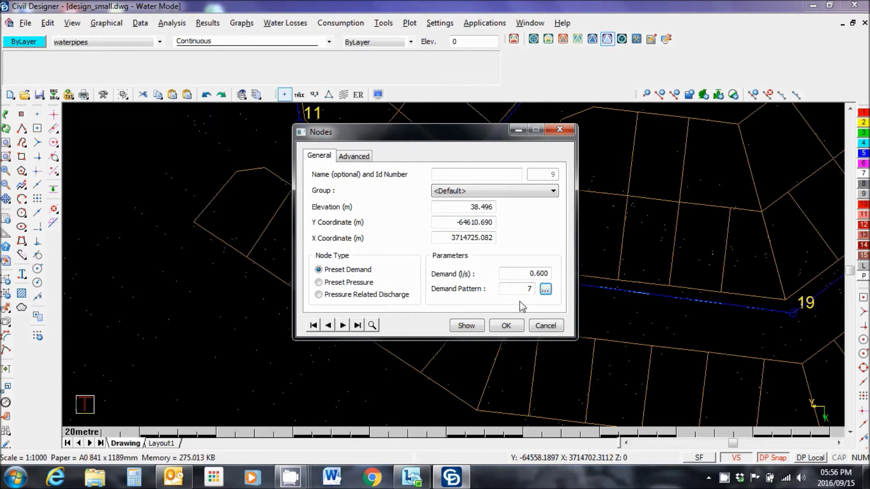
left_click(513, 325)
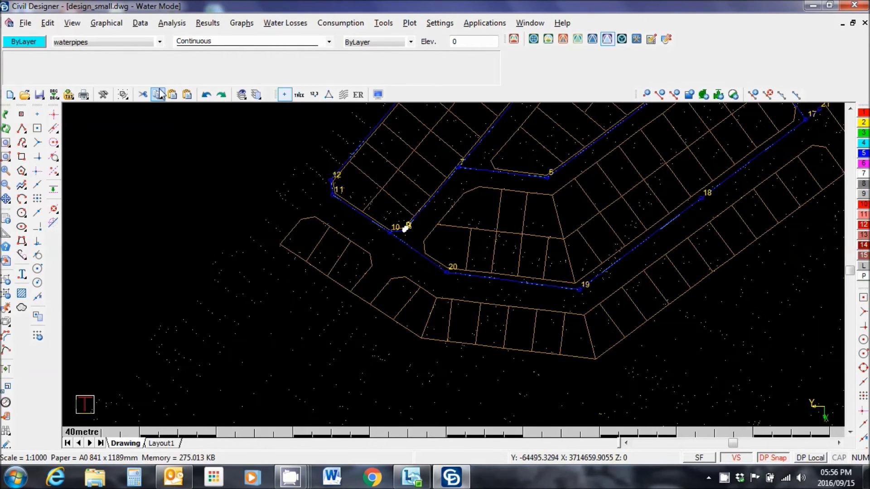
In the Nodes data spreadsheet, set node 5's demand to 0.034.
left_click(140, 23)
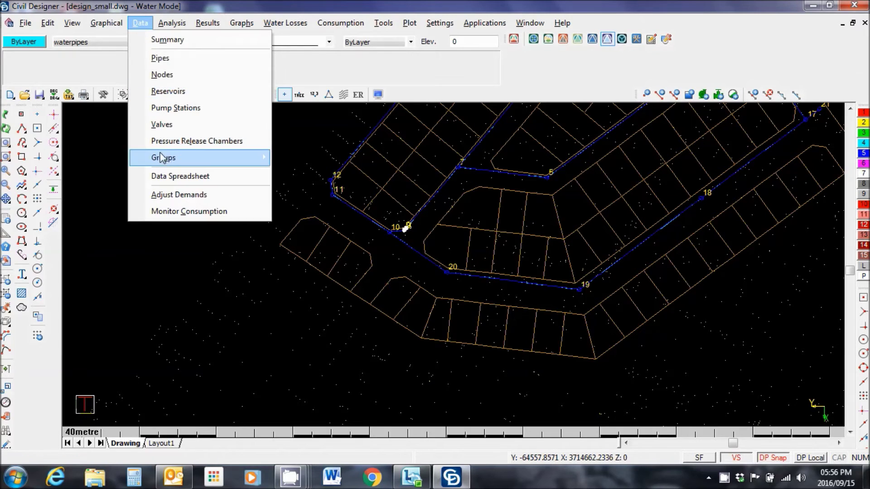
left_click(202, 174)
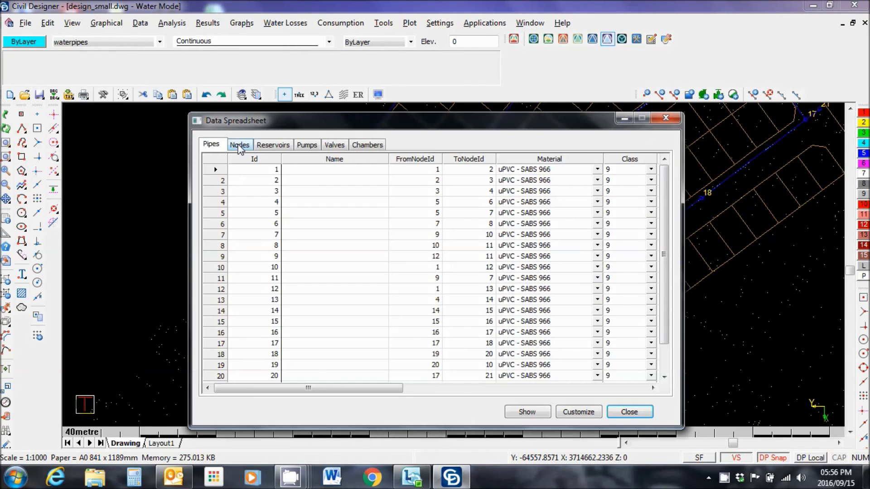
left_click(240, 144)
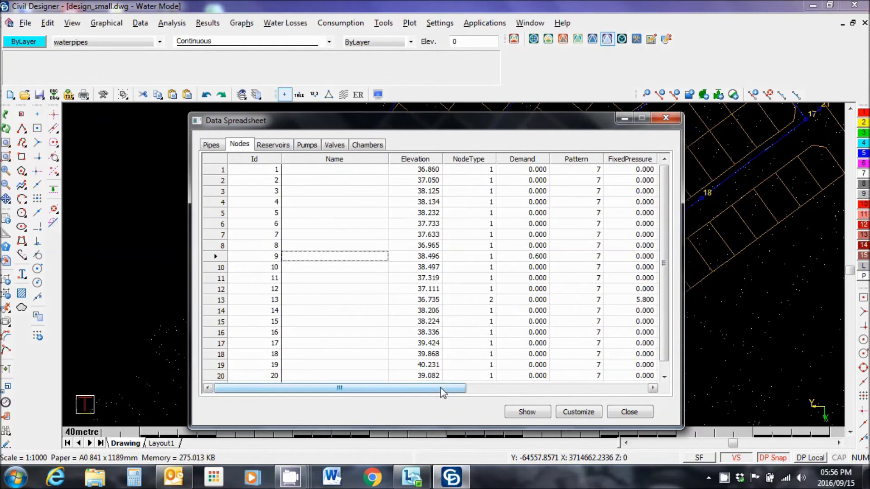
left_click_drag(440, 388, 510, 376)
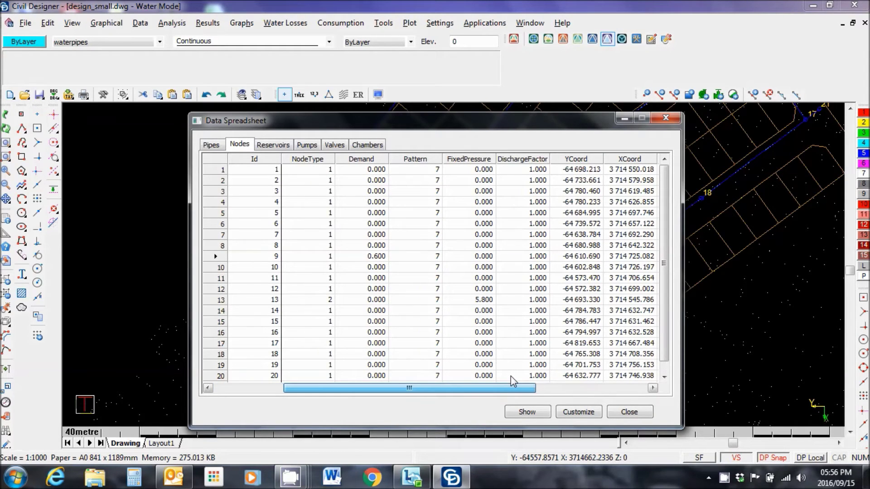
left_click_drag(510, 376, 510, 376)
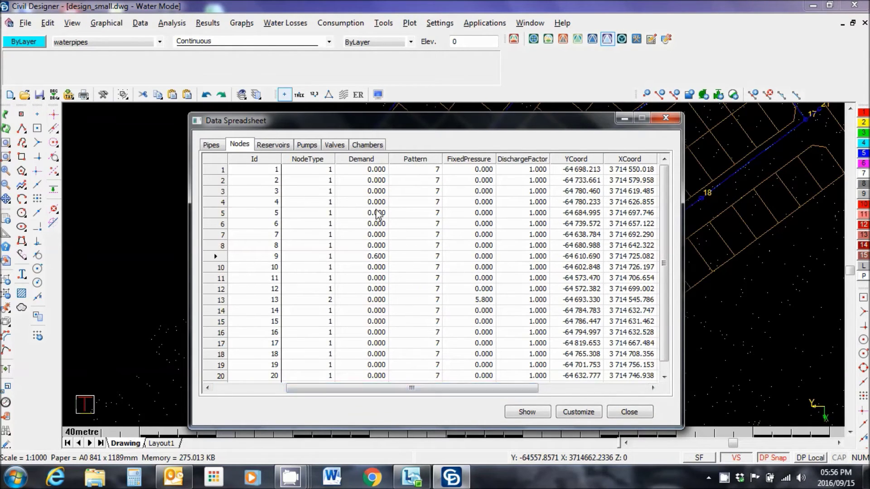
double_click(360, 214)
Set node 18's demand to 4 and close the spreadsheet.
scroll(652, 314, "down", 1)
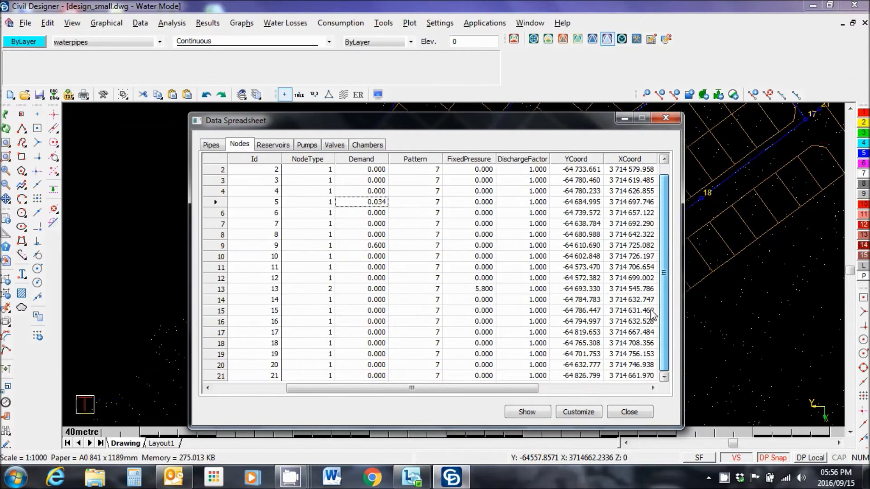
left_click(365, 343)
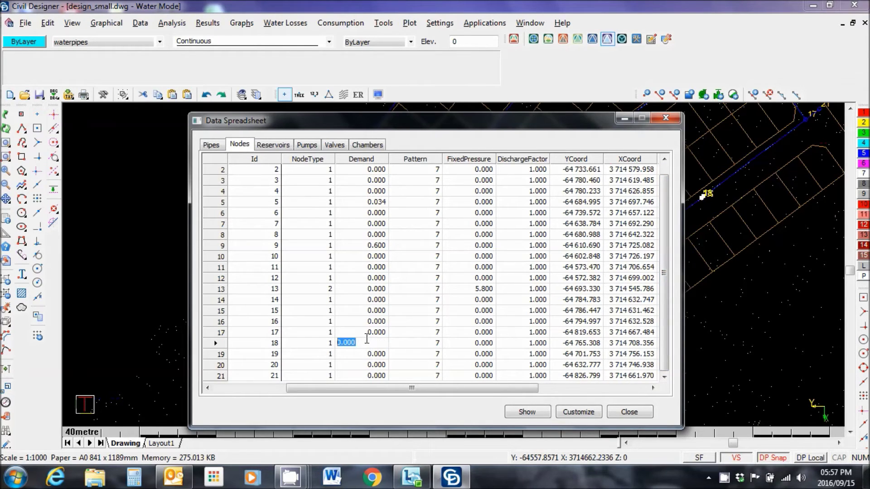
type("4")
left_click(625, 416)
Run a single-step Maximum Demand analysis and confirm its messages show no errors or warnings.
scroll(452, 264, "down", 1)
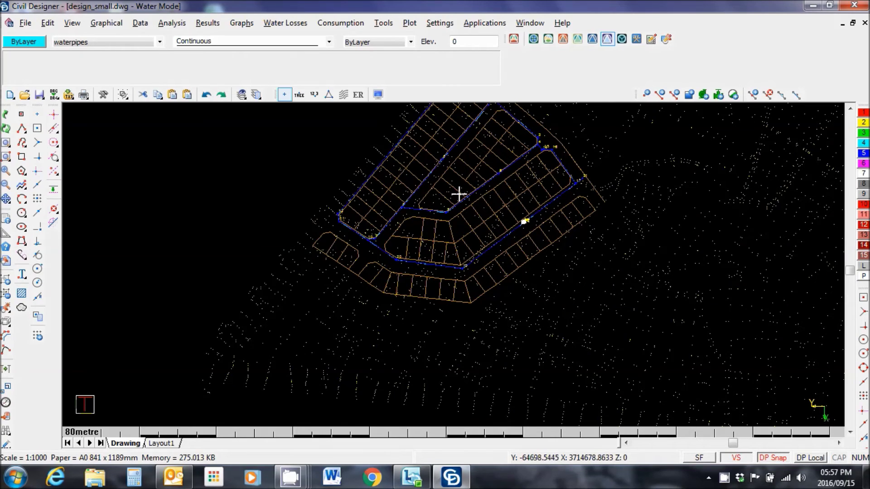
scroll(453, 261, "down", 1)
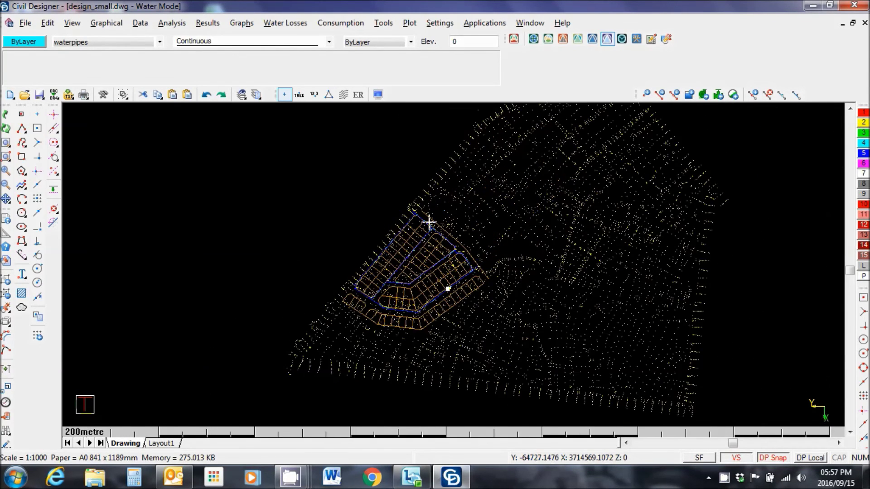
scroll(451, 282, "up", 1)
scroll(450, 282, "up", 1)
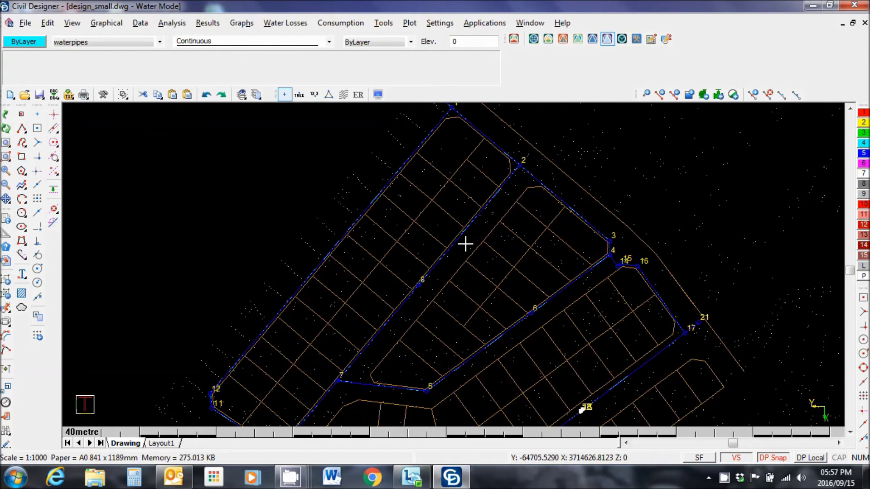
left_click(180, 26)
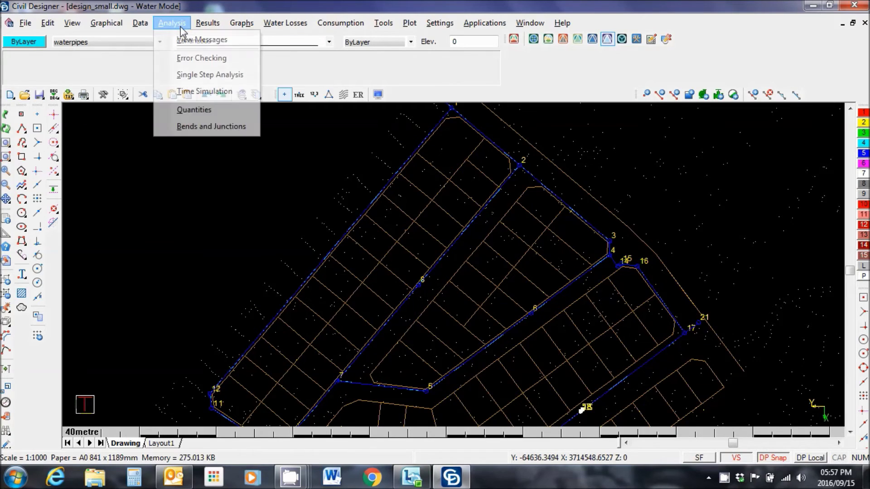
left_click(215, 75)
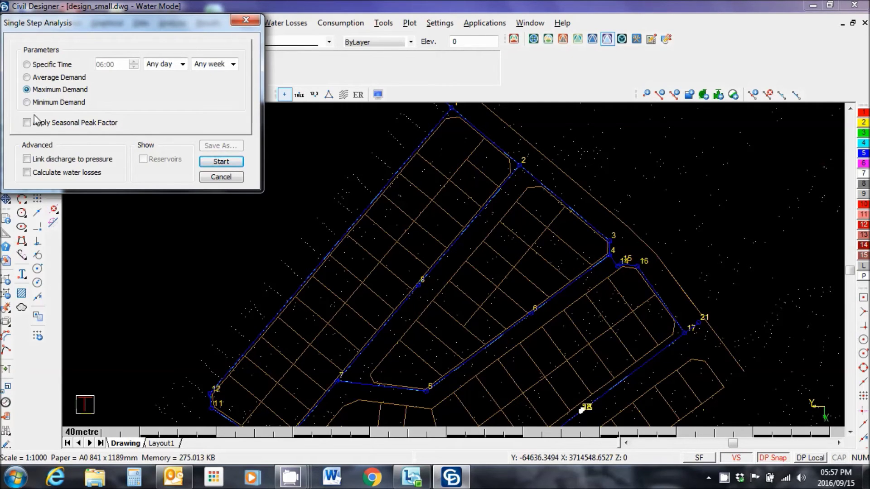
left_click(222, 161)
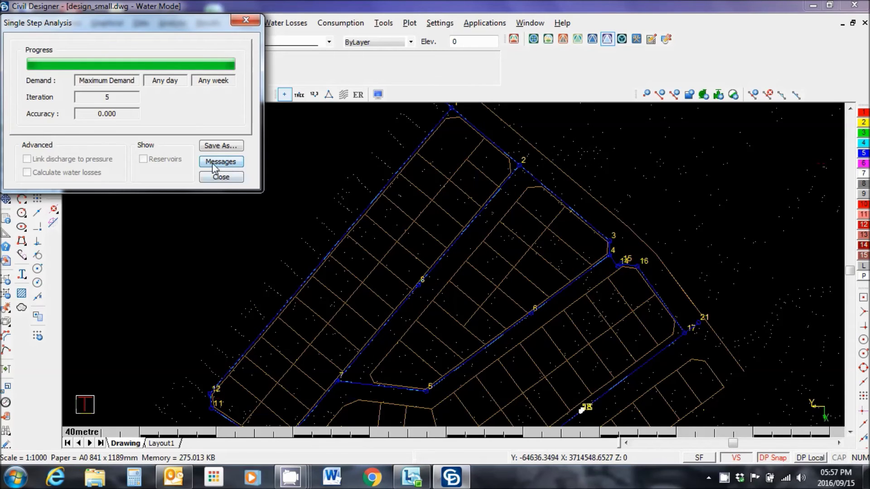
left_click(222, 162)
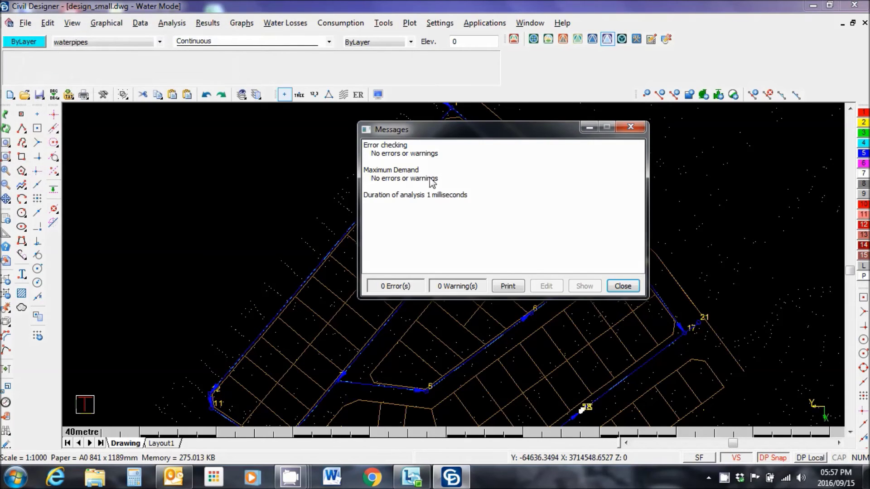
left_click(633, 286)
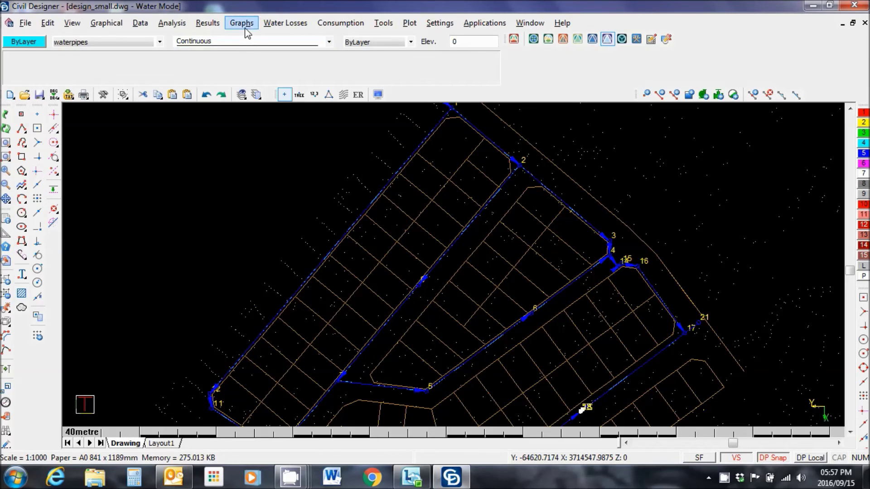
Review the Maximum Demand node pressures and discharges table, then close it.
left_click(214, 23)
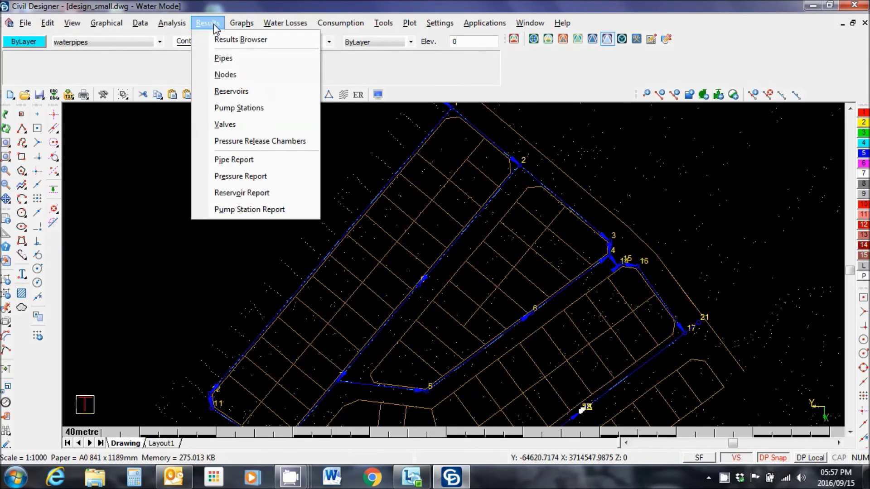
left_click(224, 75)
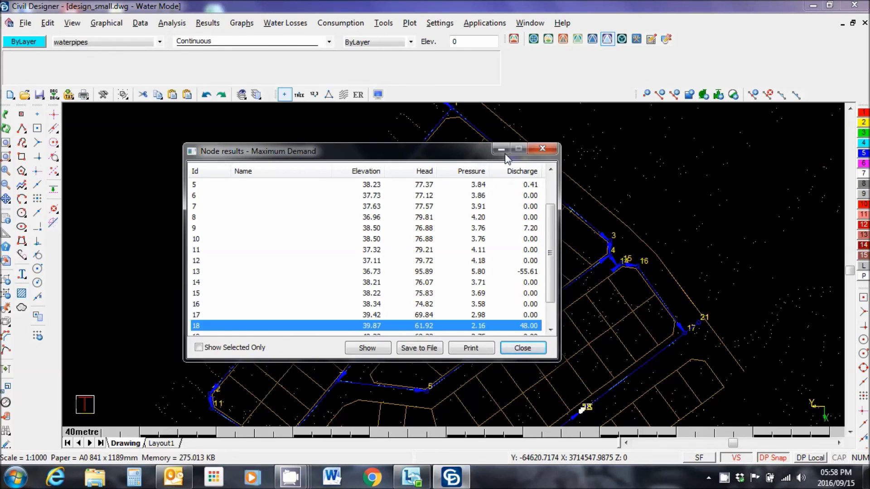
left_click(542, 149)
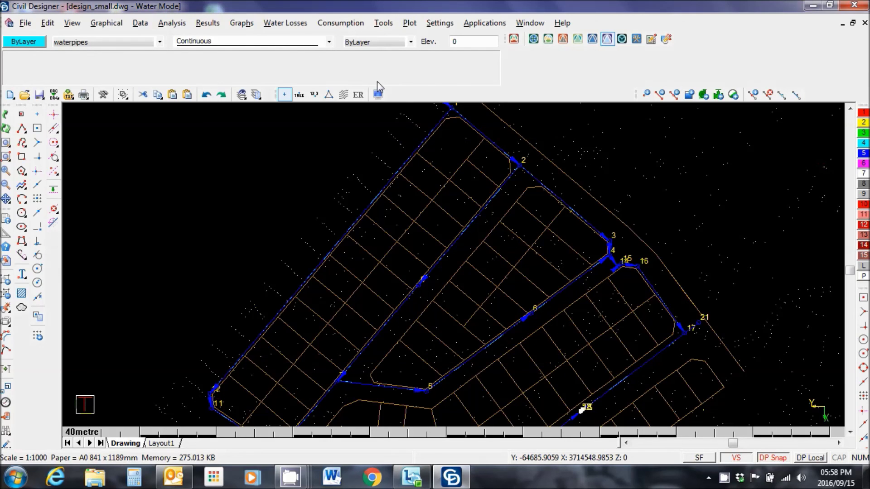
left_click(207, 23)
left_click(225, 59)
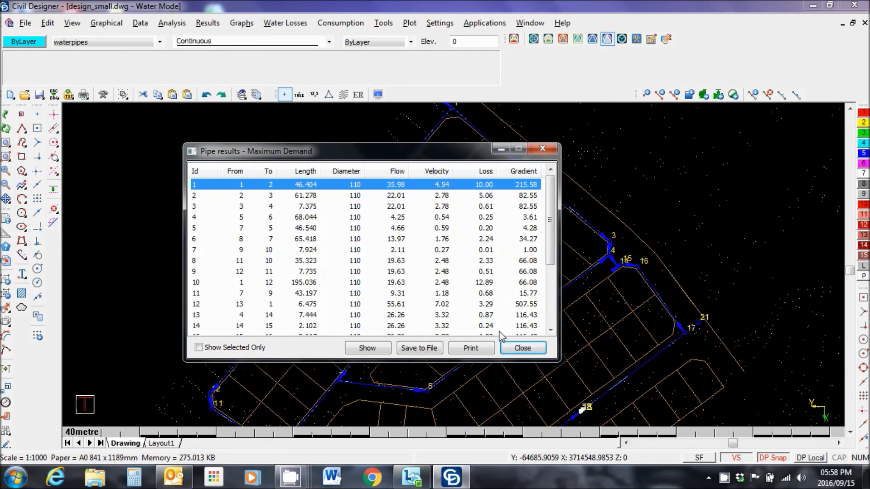
left_click(518, 349)
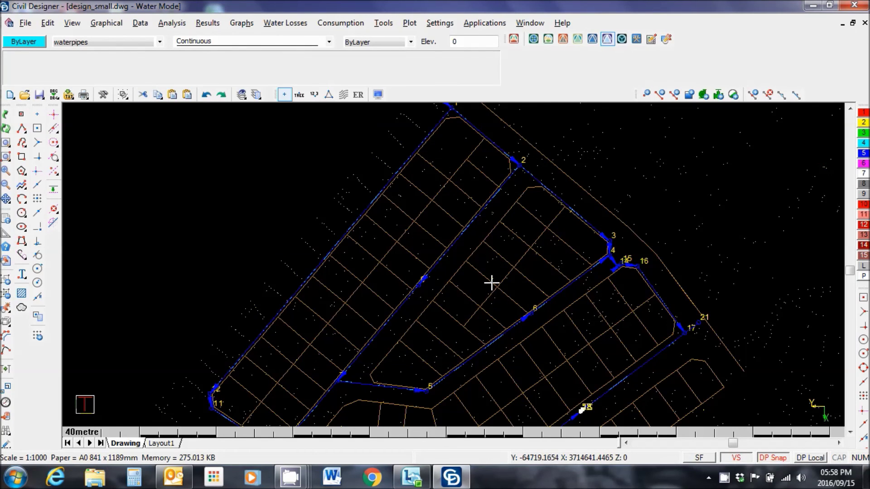